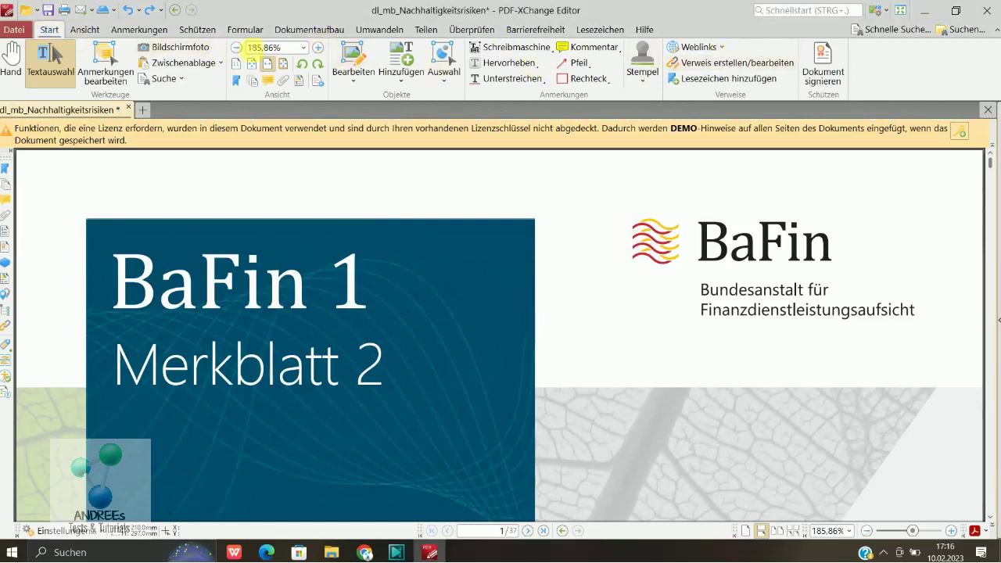
Switch to editing the page text and select the cover title block.
click(144, 34)
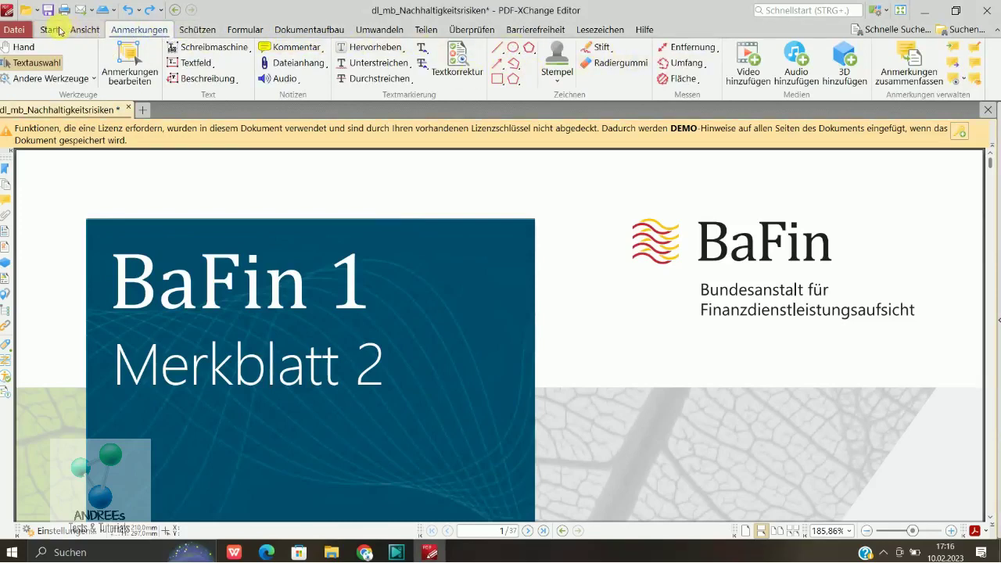
click(49, 29)
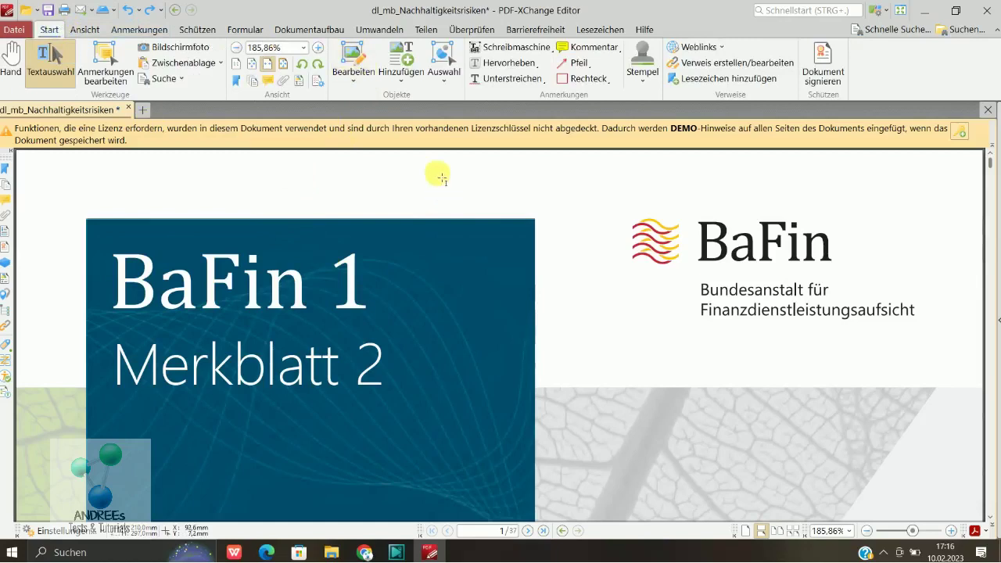
click(355, 80)
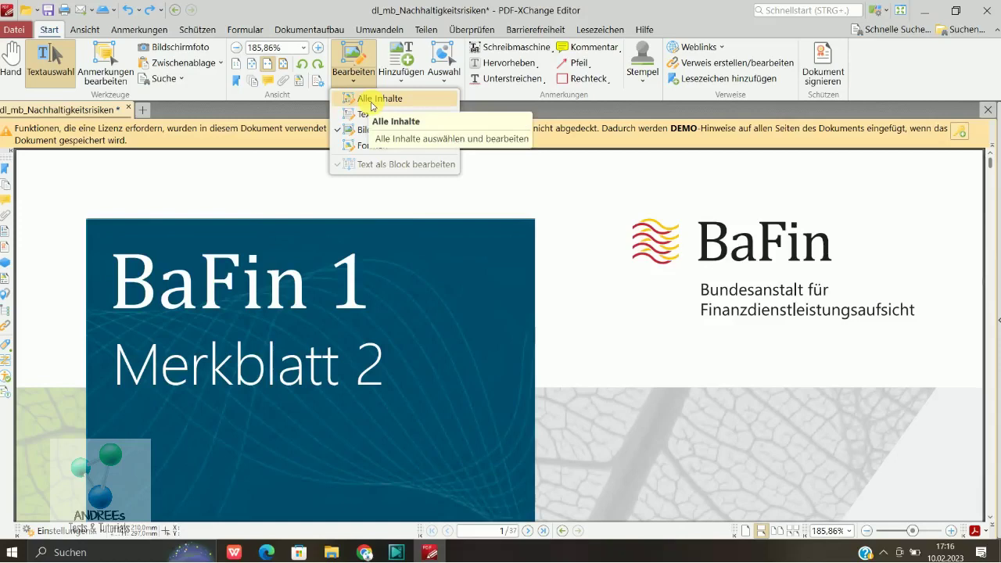
click(364, 114)
click(349, 270)
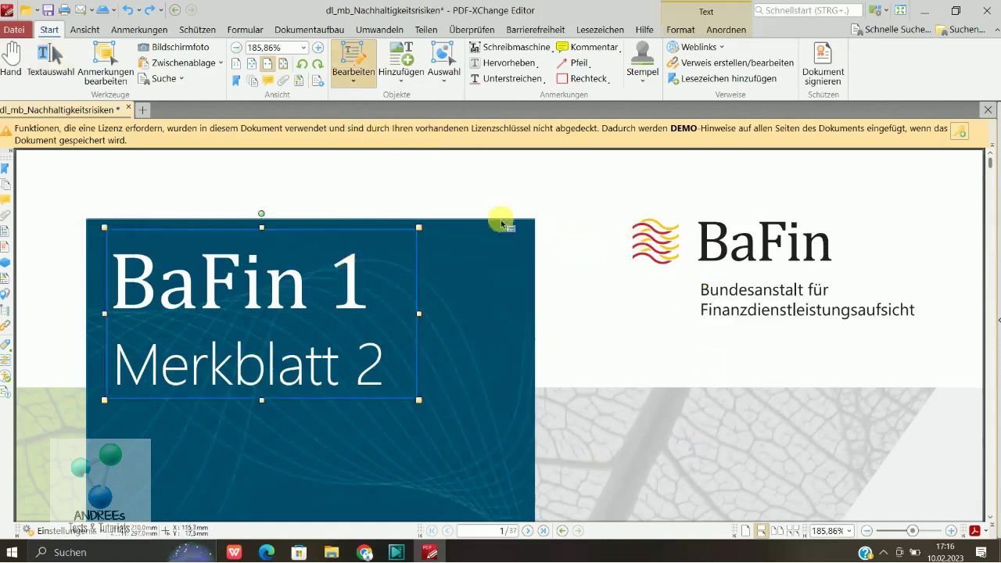
Replace '1' with '23' so the title reads 'BaFin 23' on one line.
double_click(372, 286)
key(BackSpace)
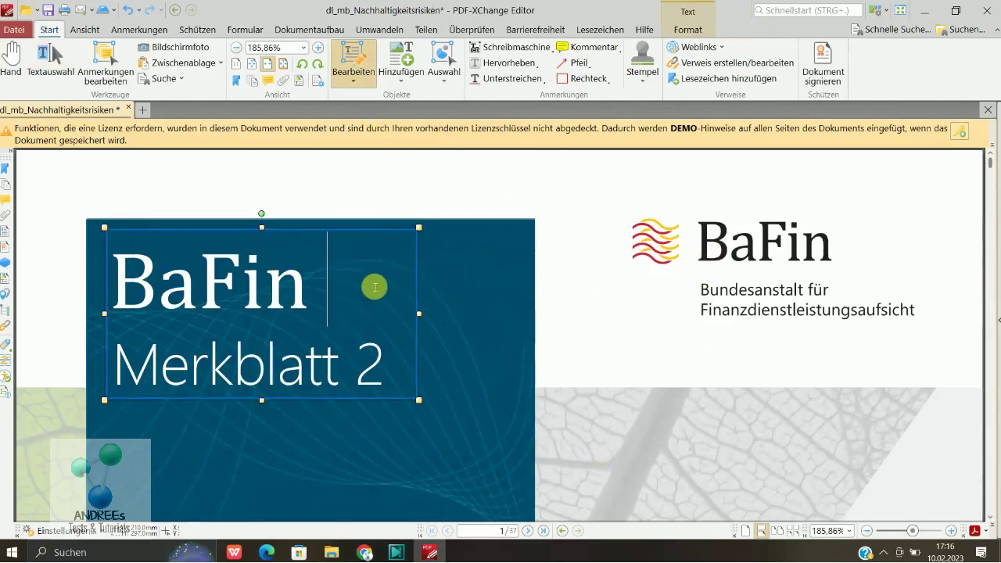
text(23)
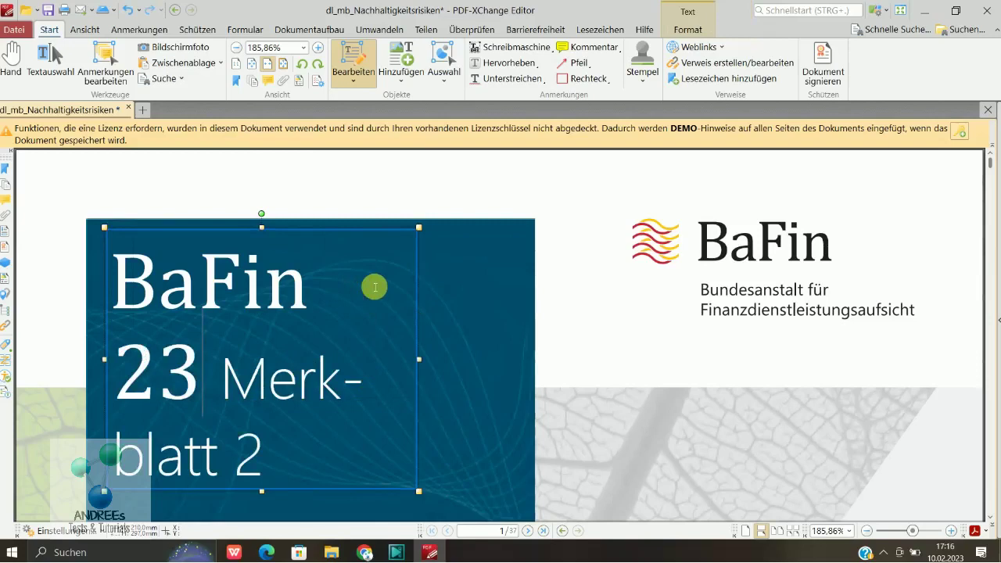
drag(421, 361, 432, 357)
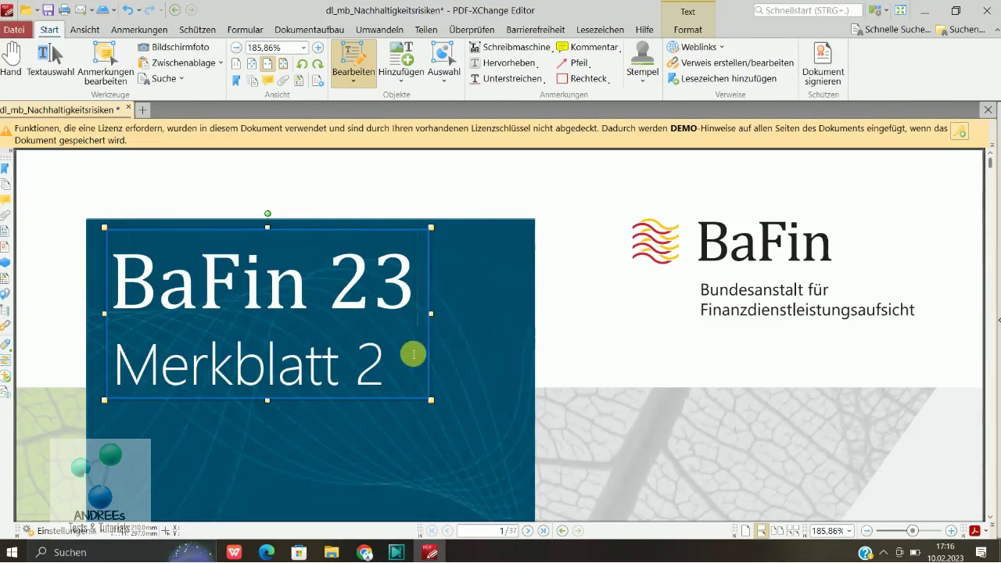
drag(413, 356, 129, 287)
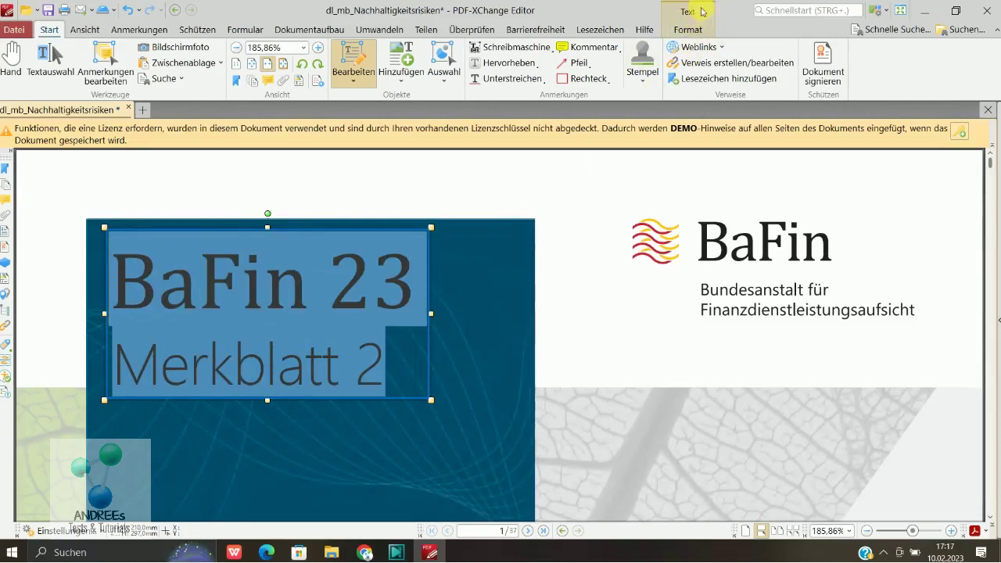
click(691, 21)
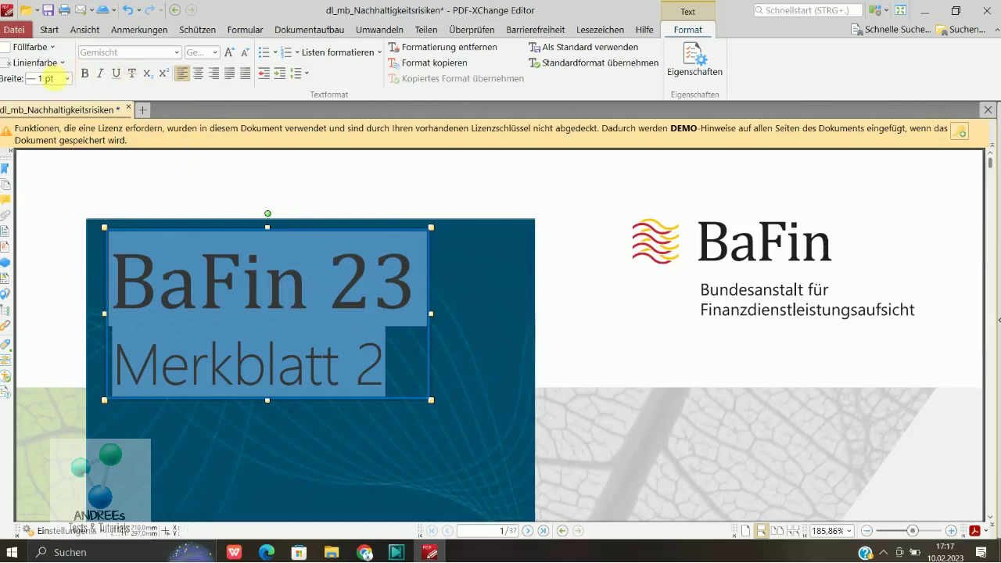
click(101, 74)
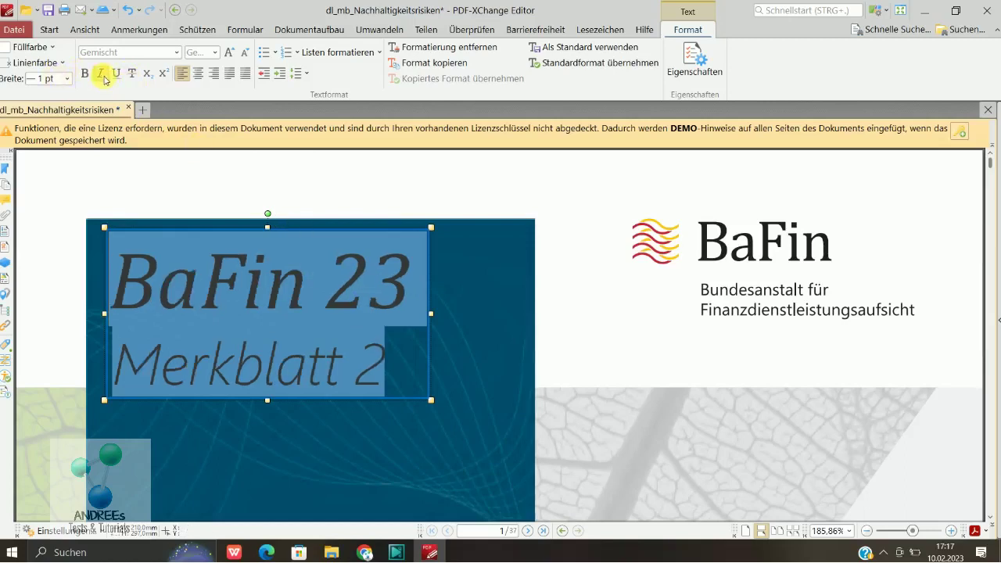
click(102, 76)
click(86, 75)
click(88, 76)
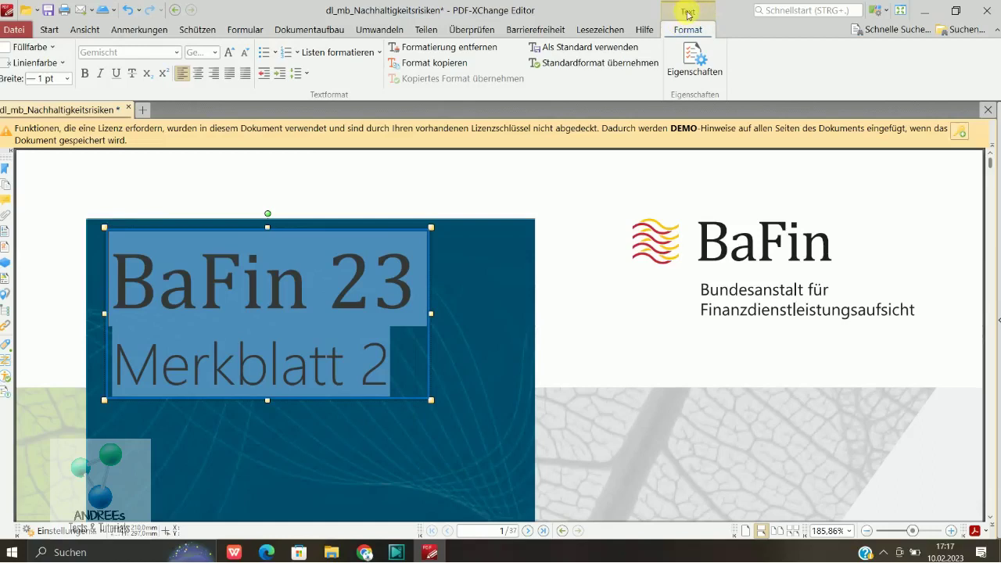
click(50, 30)
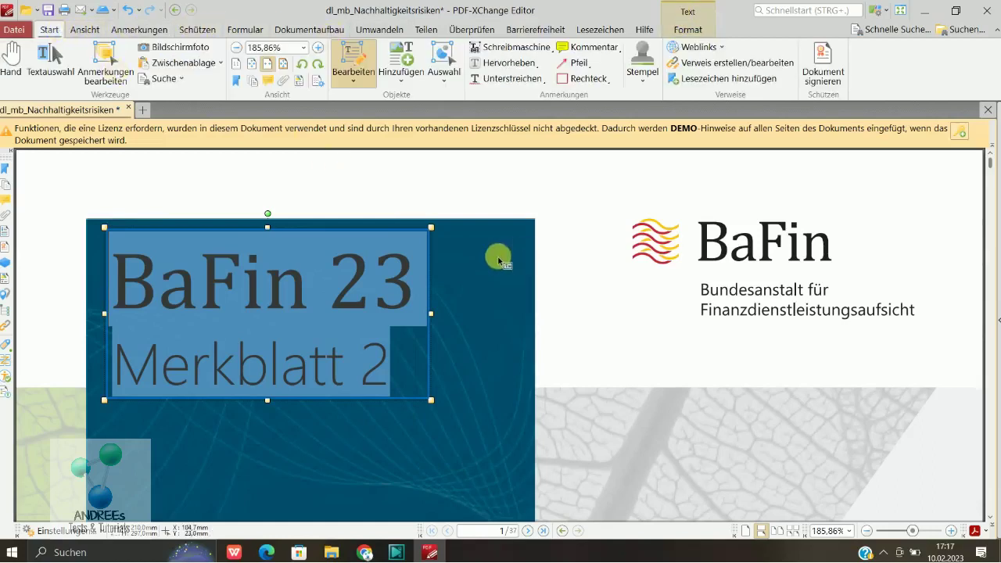
Add a new text block reading 'Seite 1 bis 2' below Merkblatt 2.
click(498, 261)
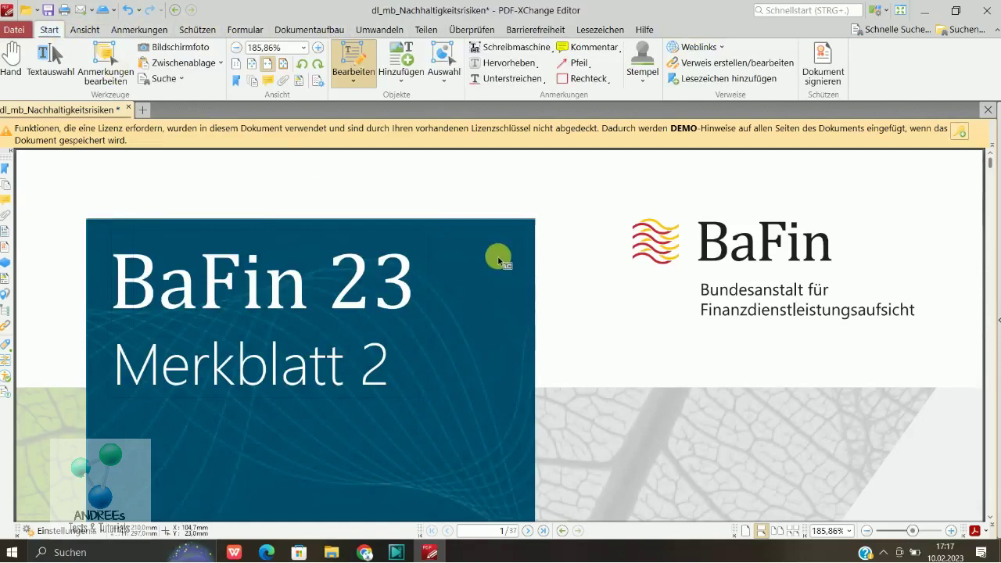
click(407, 84)
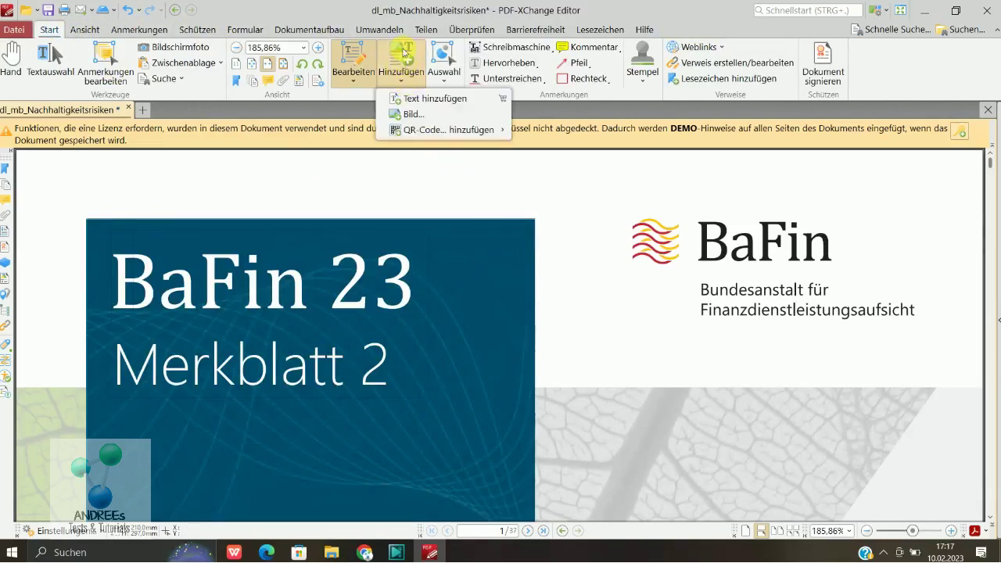
click(415, 99)
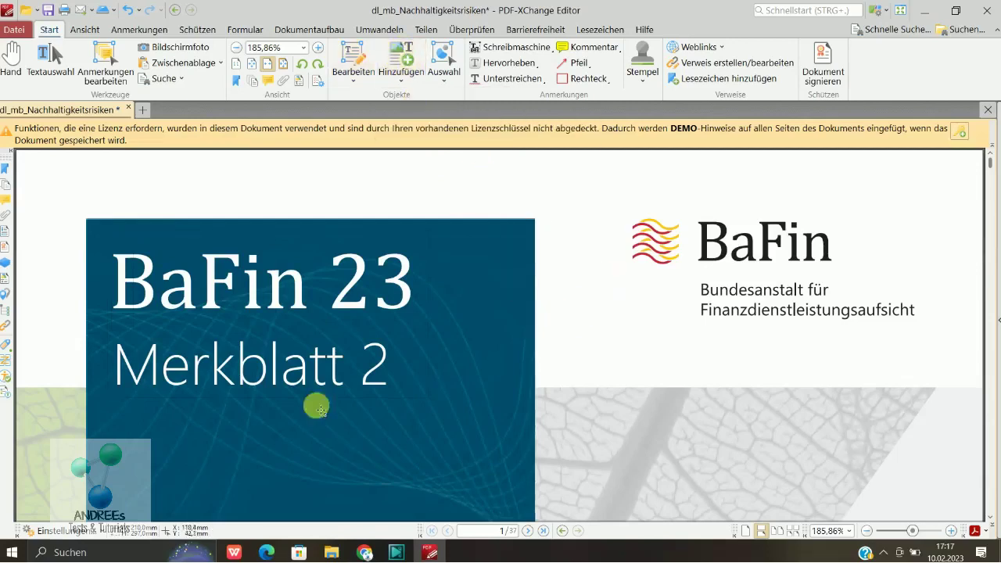
drag(120, 411, 394, 480)
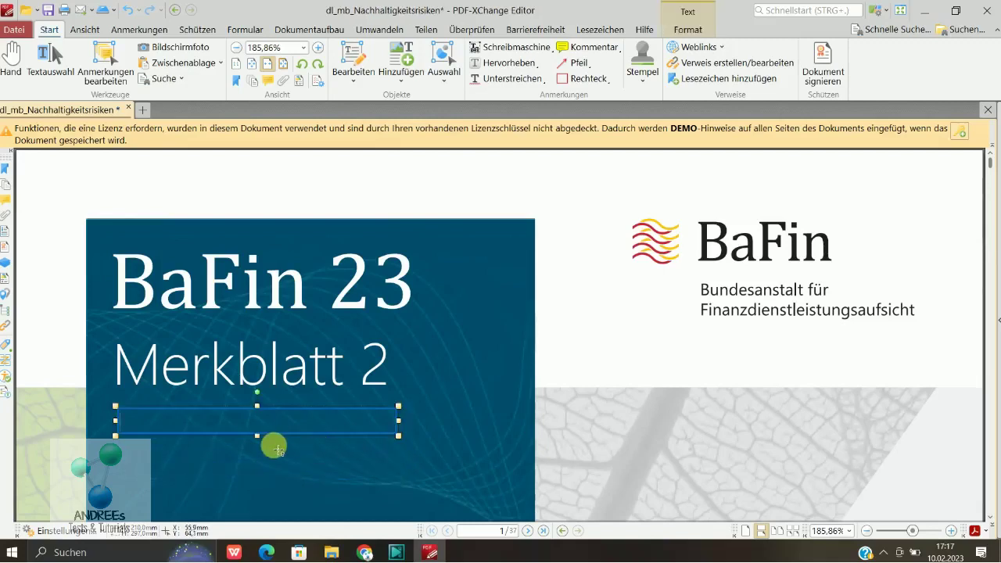
text(Sete)
key(BackSpace)
text(te 1 bis )
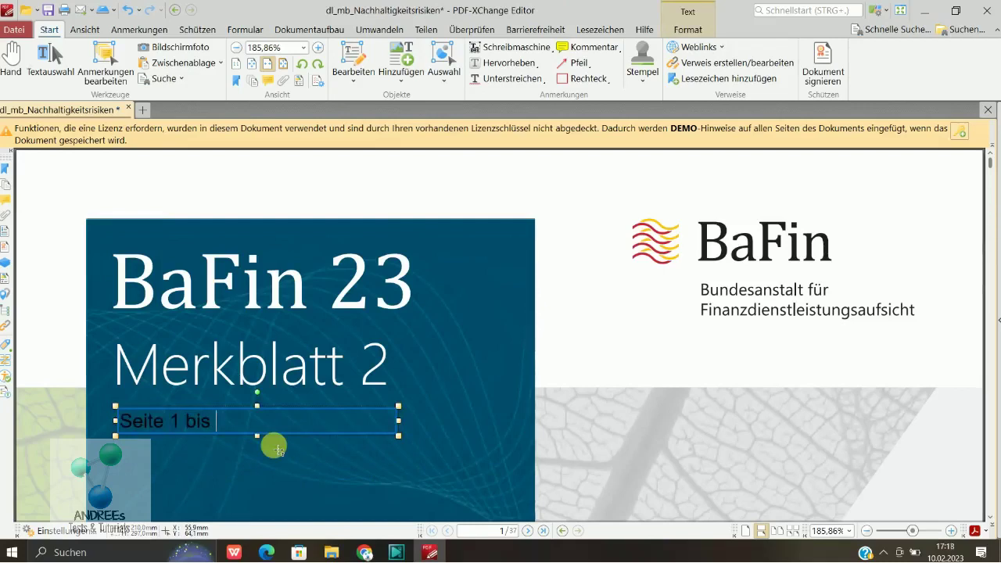
text(2)
Format 'Seite 1 bis 2' as 16 pt Times New Roman in a light colour.
drag(258, 431, 101, 425)
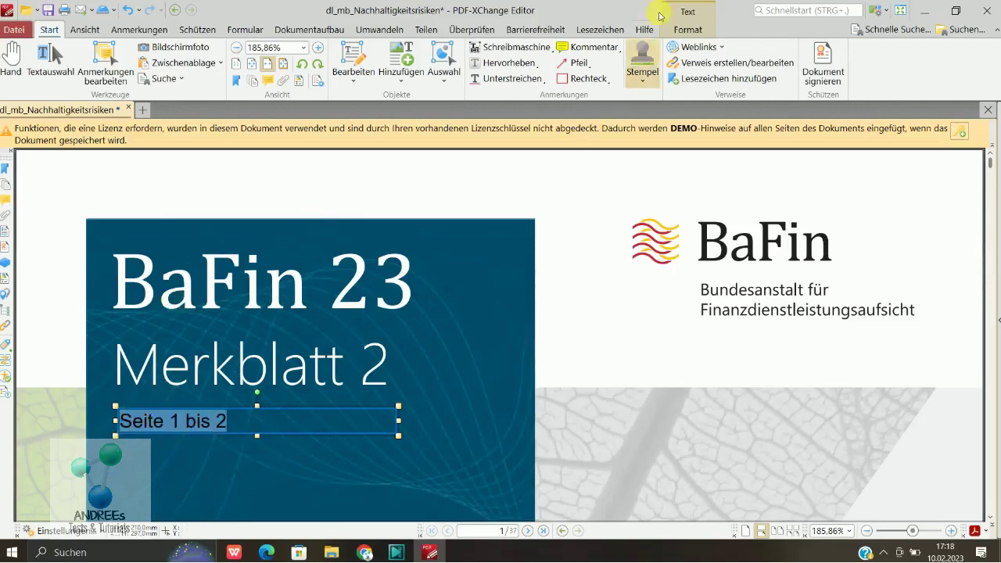
click(685, 22)
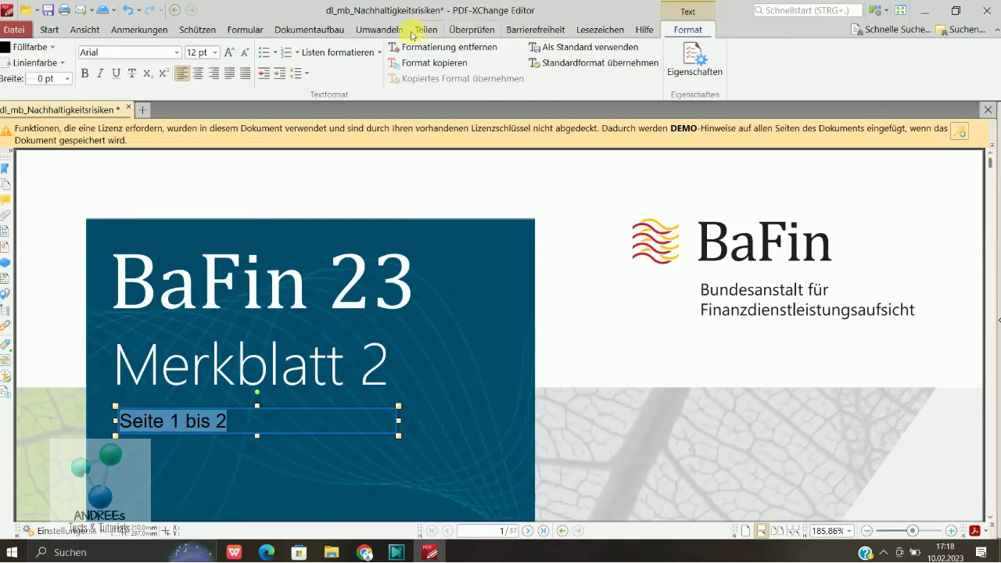
click(214, 53)
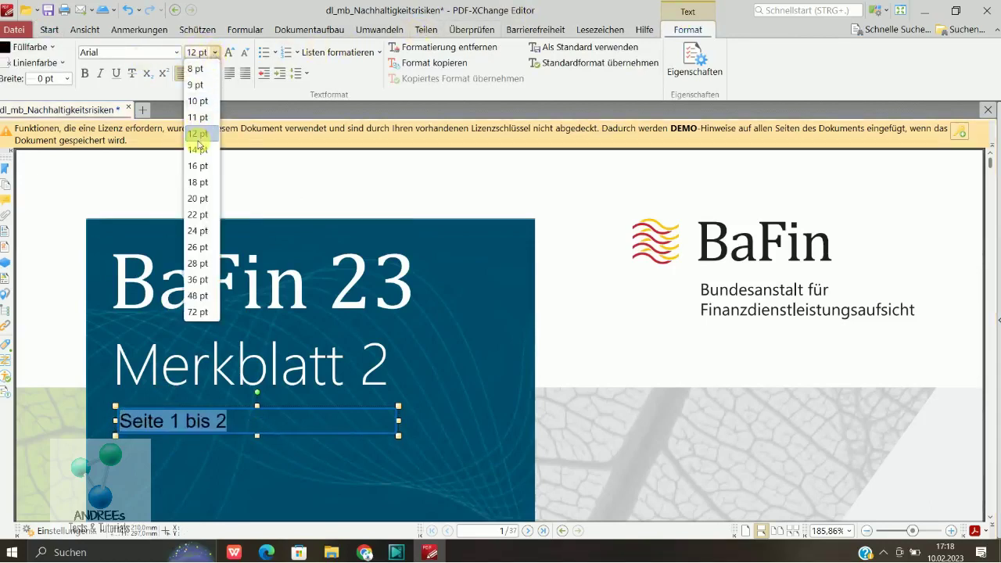
click(202, 164)
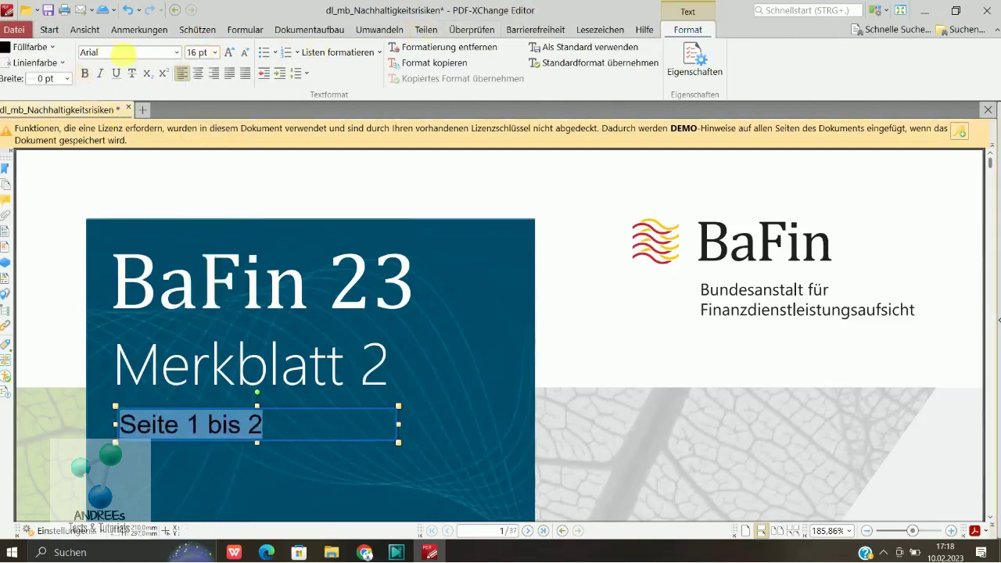
click(177, 53)
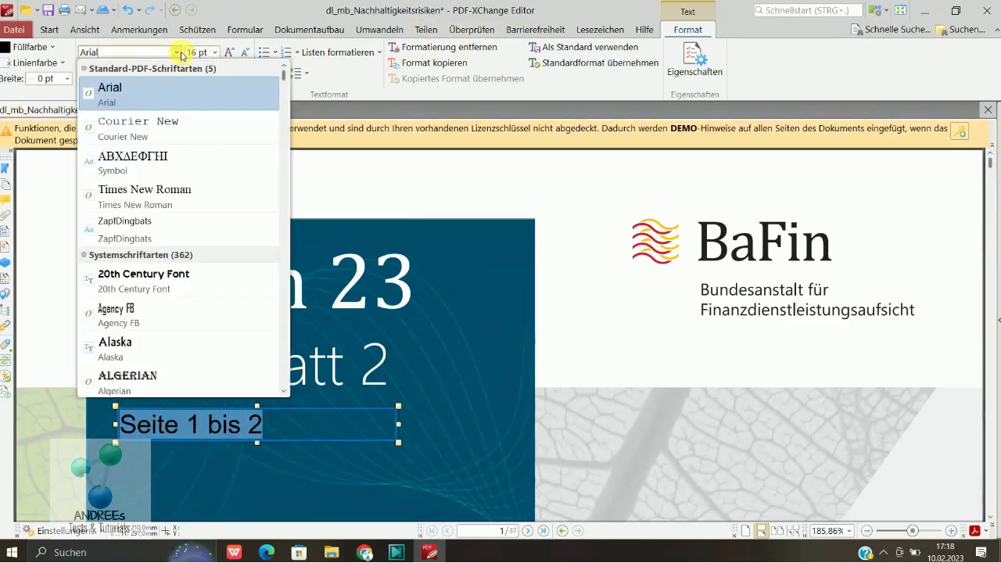
click(156, 194)
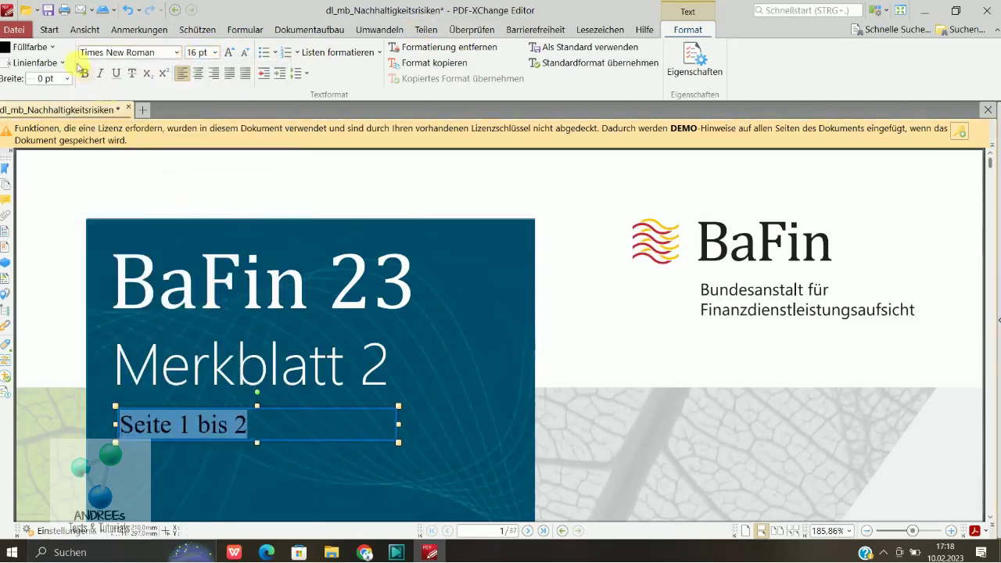
click(31, 47)
click(43, 166)
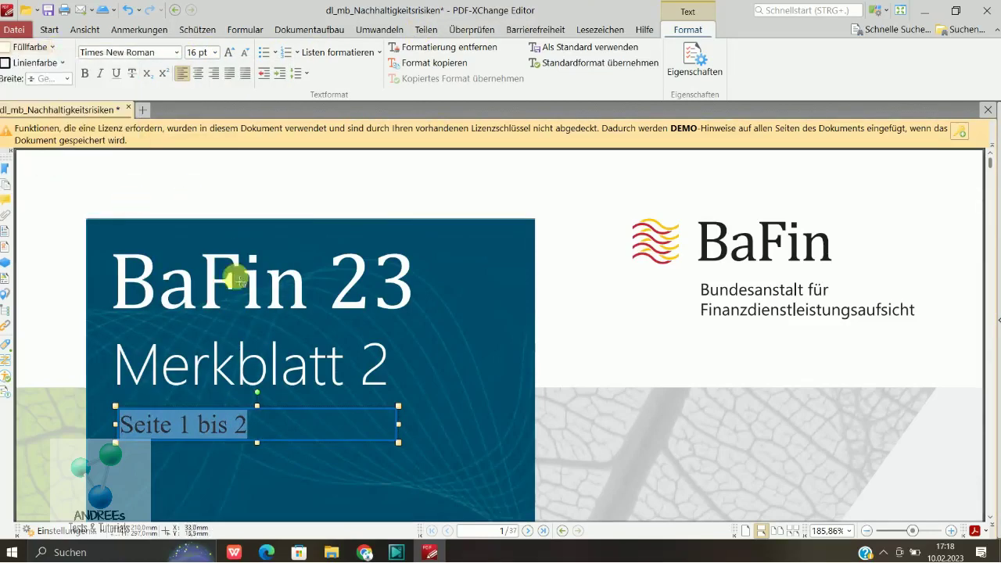
click(384, 335)
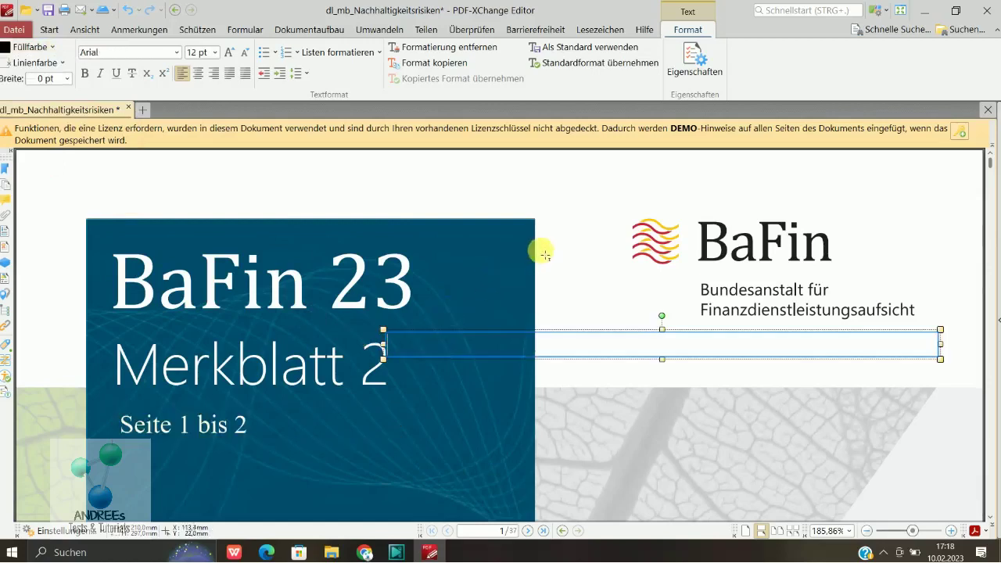
Highlight 'Seite 1 bis 2' in yellow at full opacity.
click(541, 253)
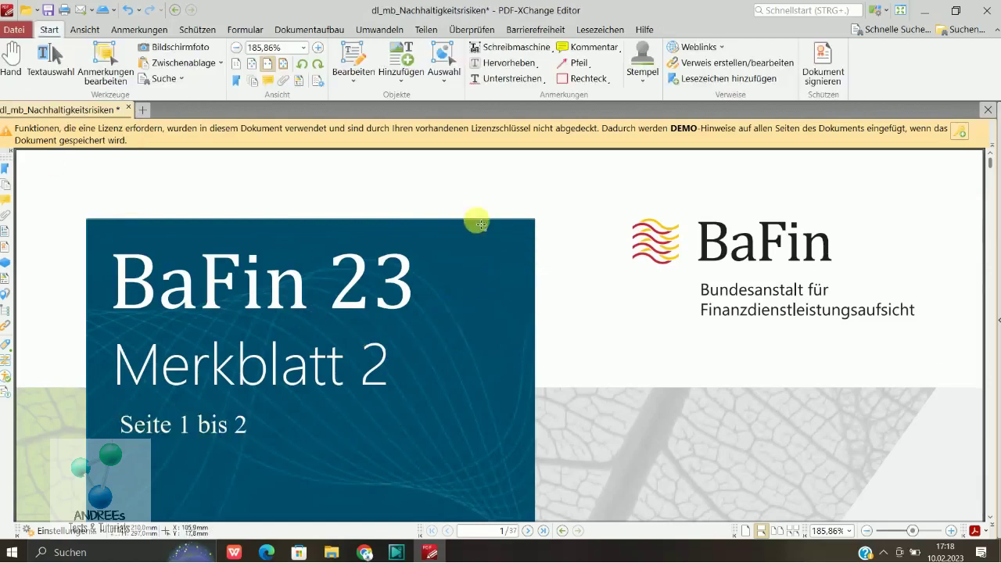
click(148, 32)
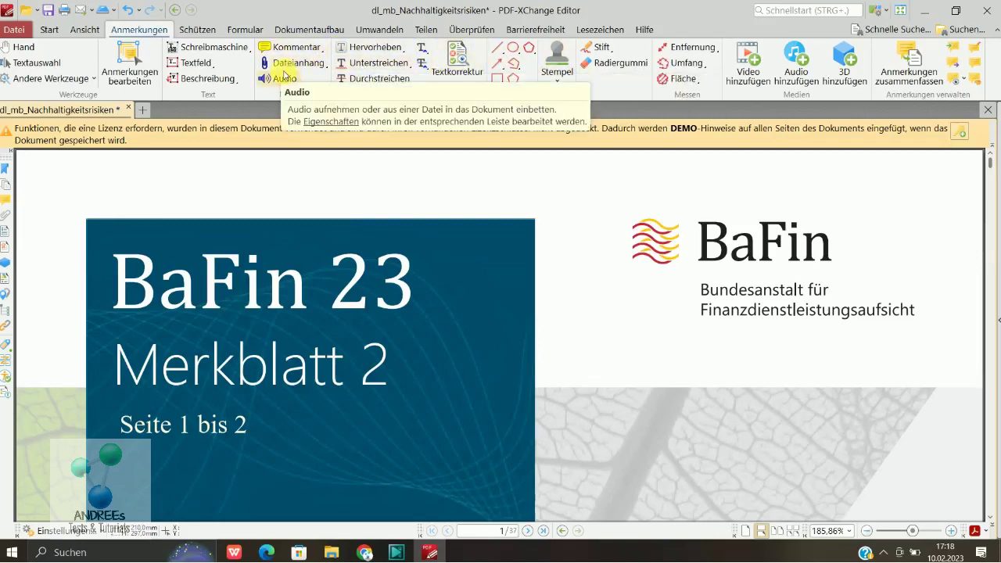
click(380, 55)
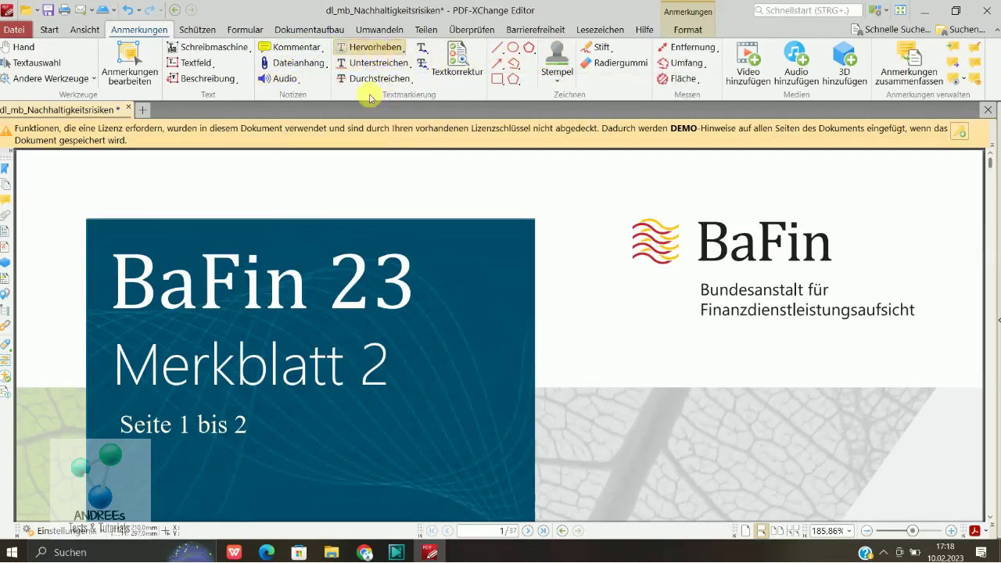
drag(246, 429, 119, 423)
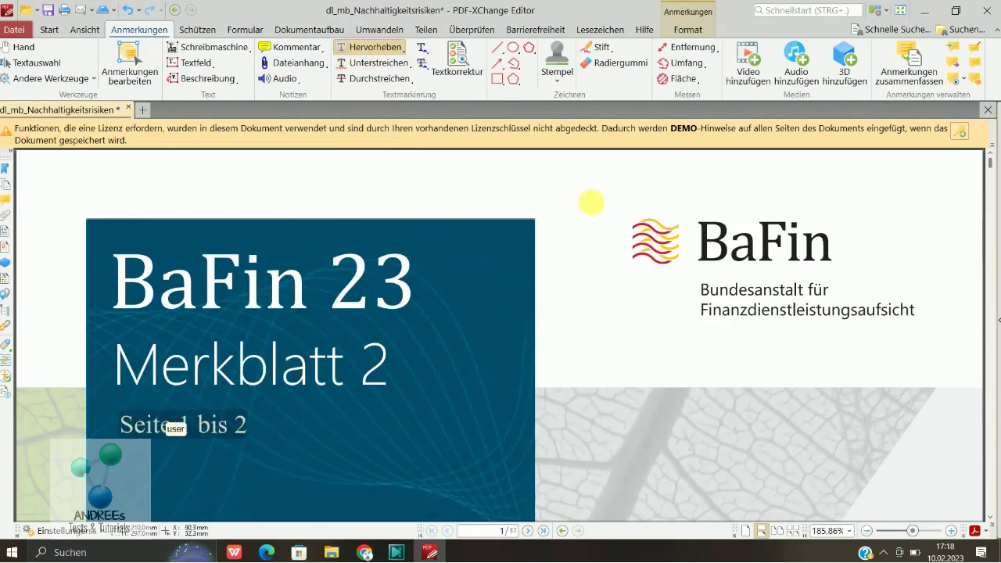
click(689, 29)
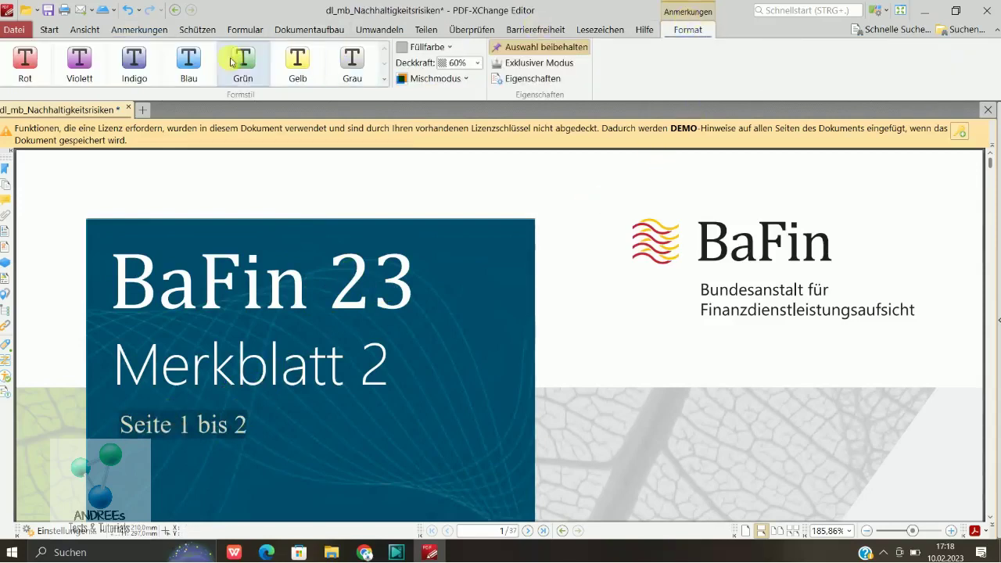
click(298, 60)
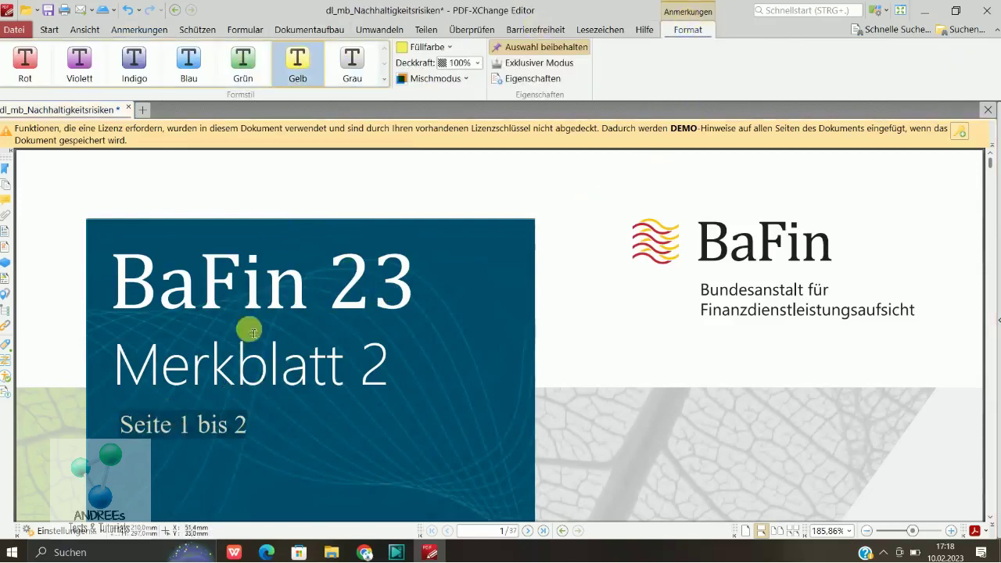
Review the highlight's blend mode options, leaving them unchanged.
click(243, 426)
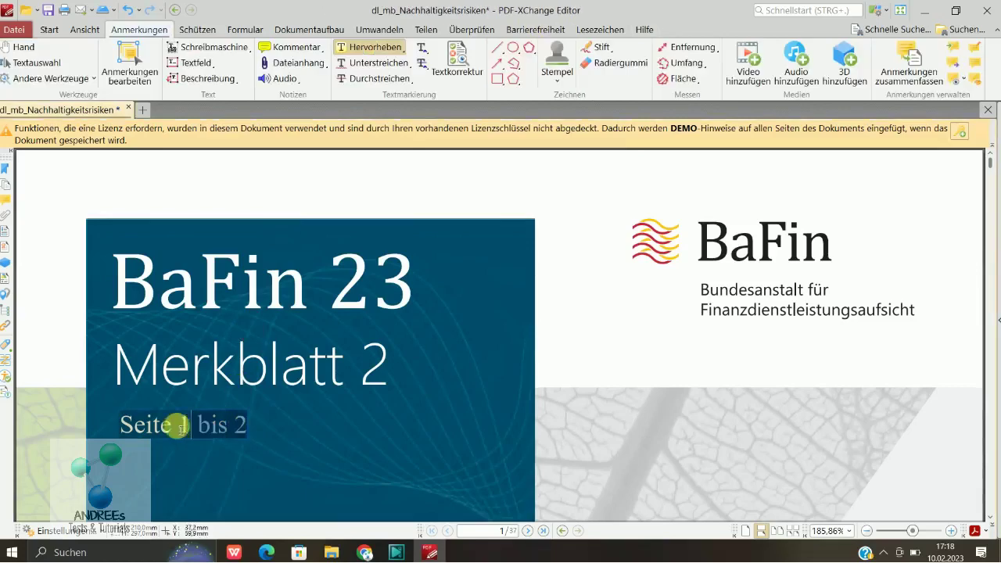
click(134, 426)
click(682, 31)
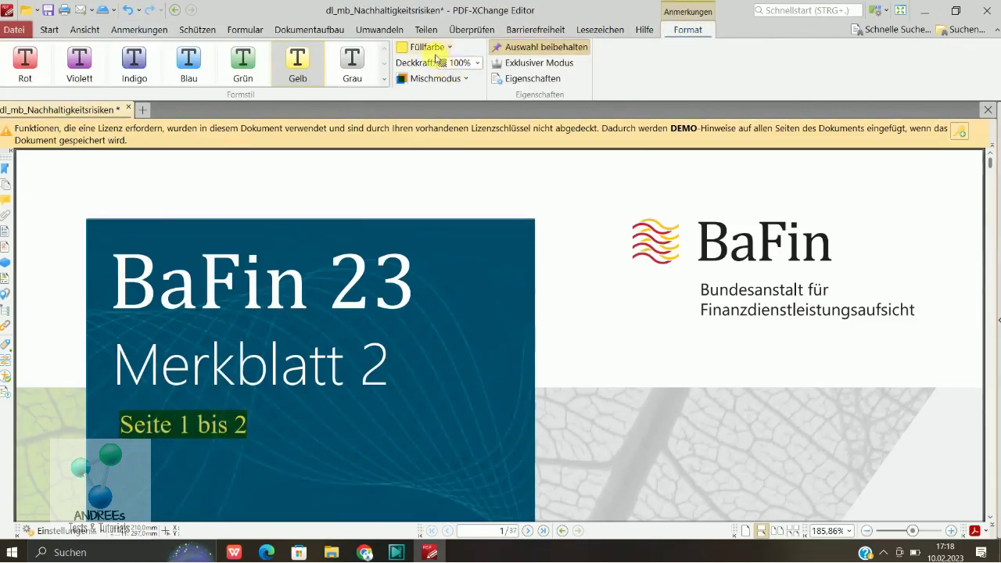
click(461, 79)
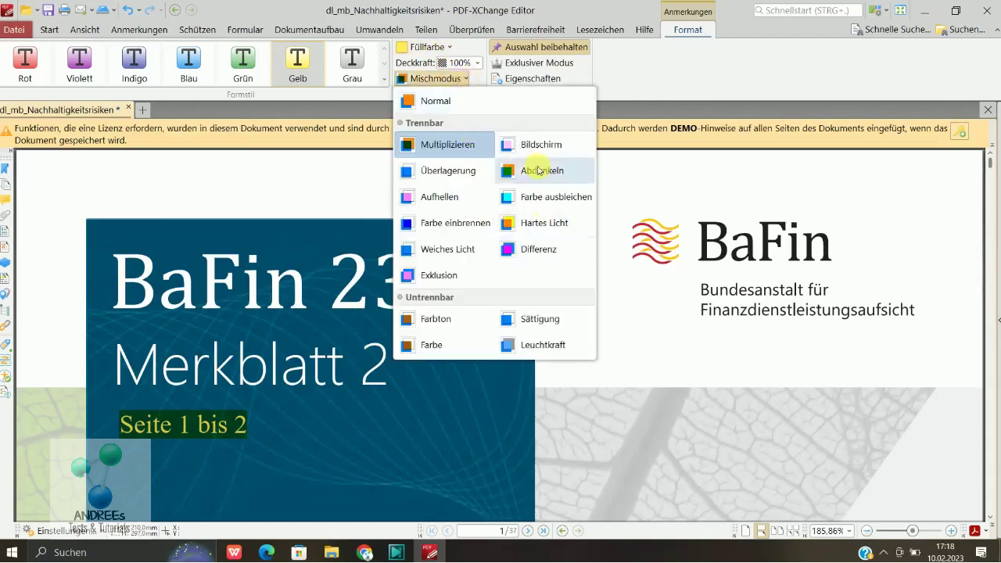
click(603, 340)
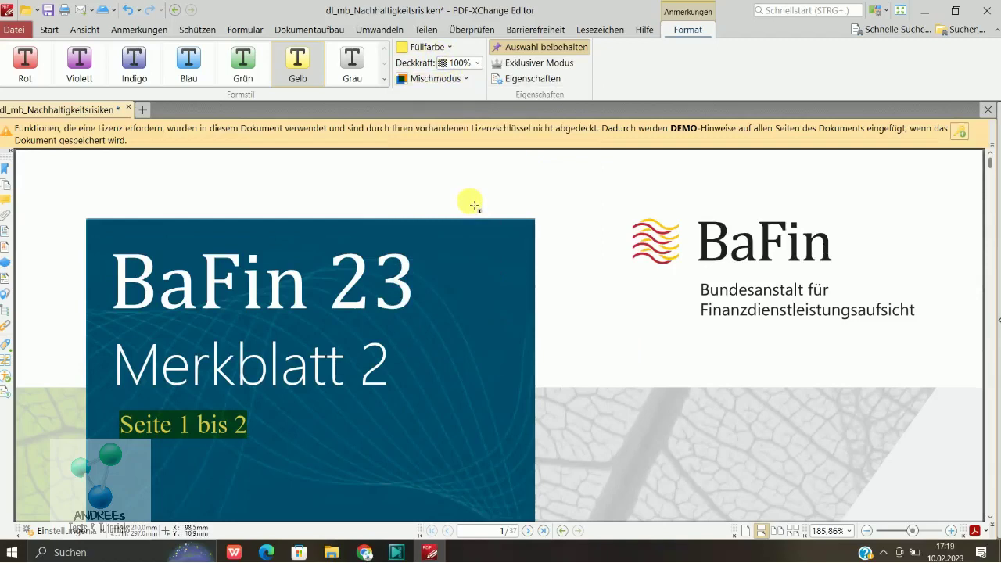
click(51, 31)
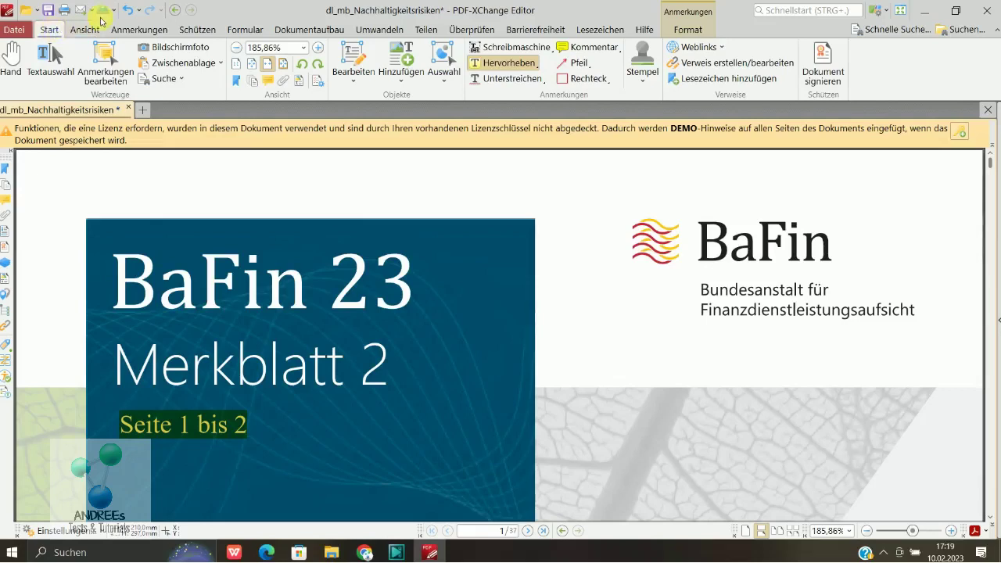
Draw a checkbox form field beside the BaFin logo.
click(243, 31)
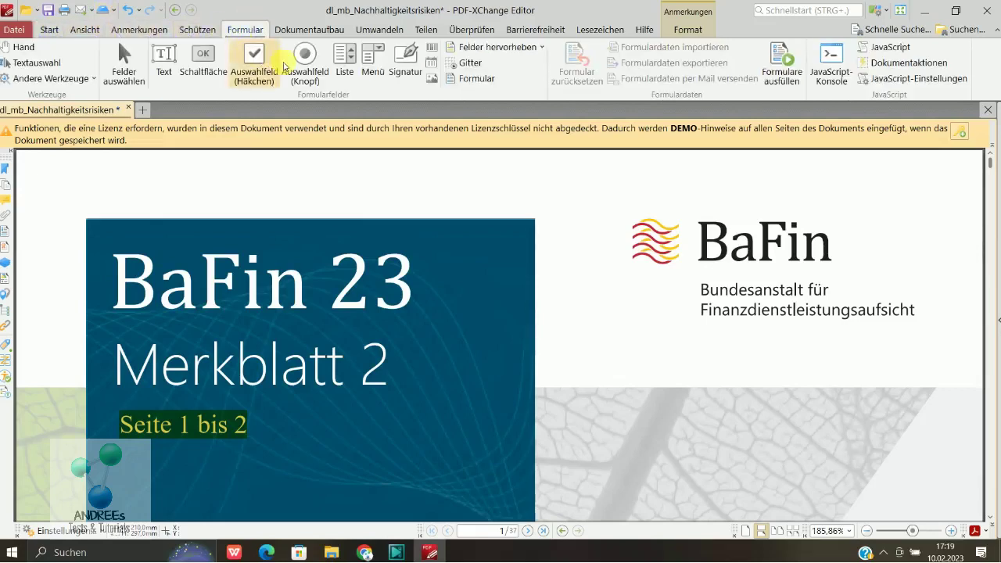
click(265, 66)
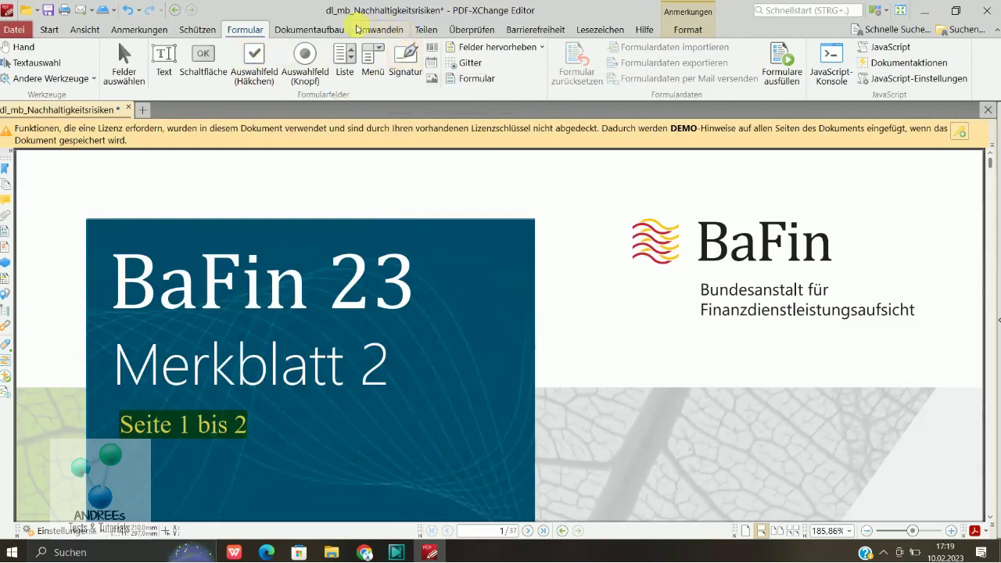
click(254, 66)
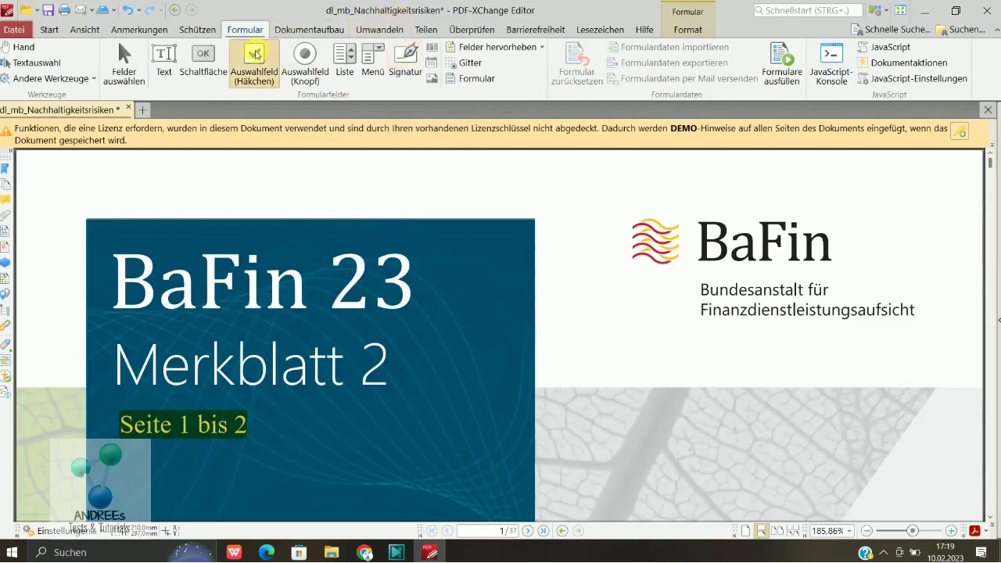
drag(559, 306, 623, 367)
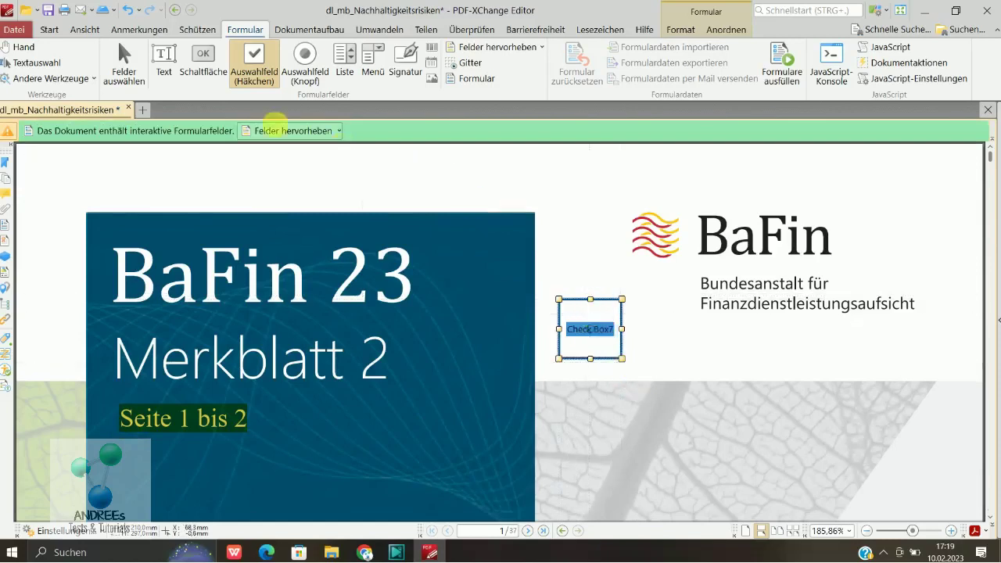
Leave form editing and tick the new checkbox.
click(49, 29)
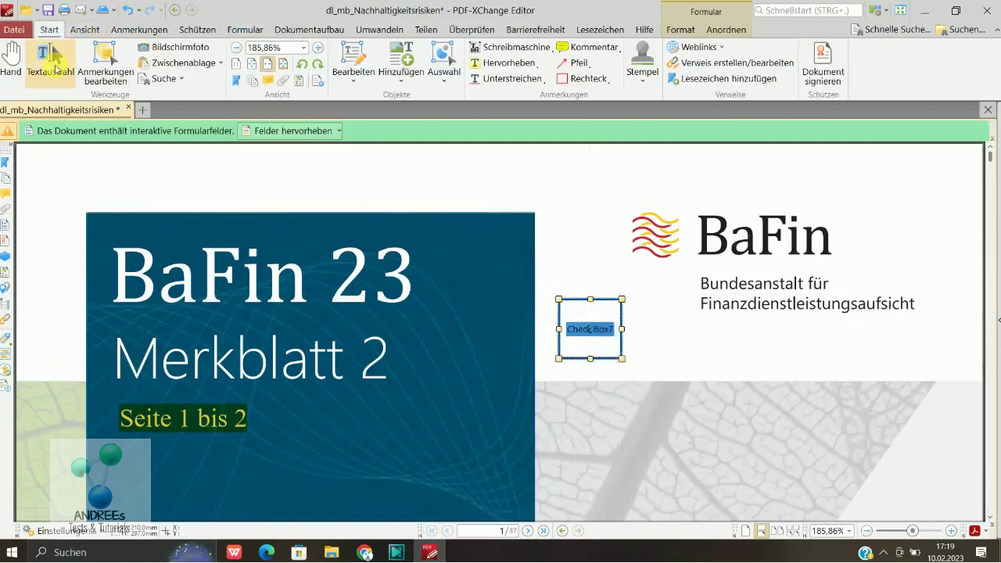
click(55, 66)
click(597, 326)
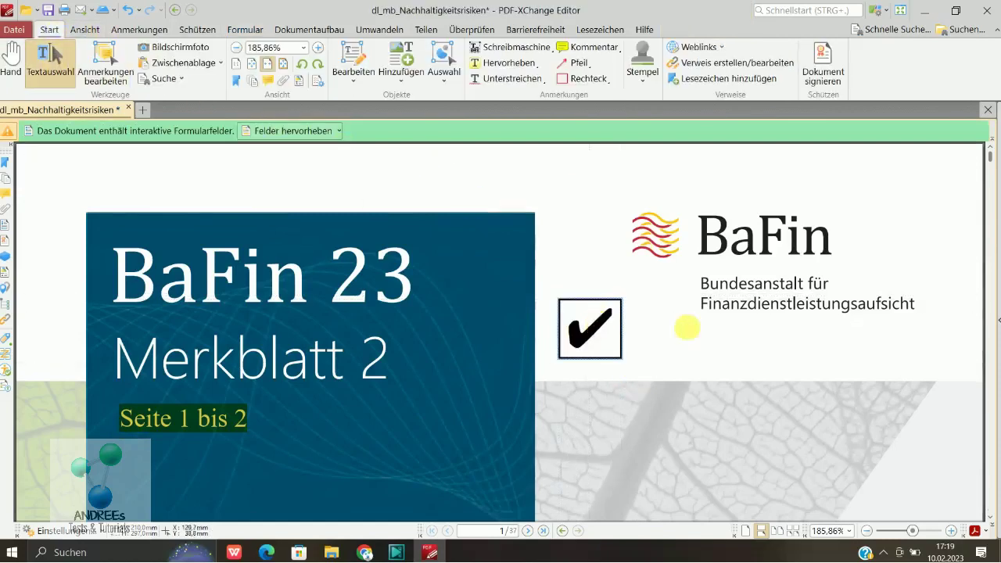
click(601, 338)
click(604, 341)
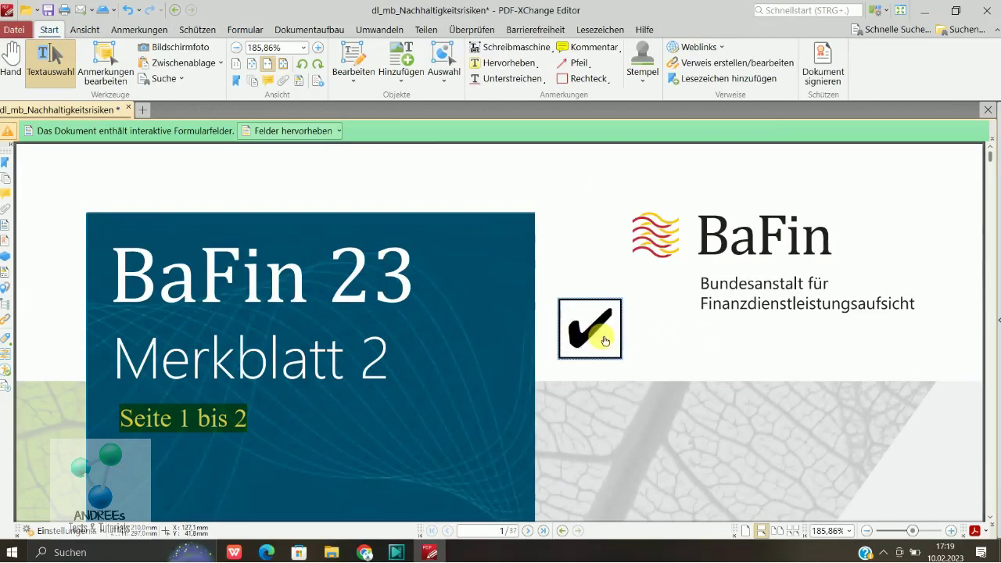